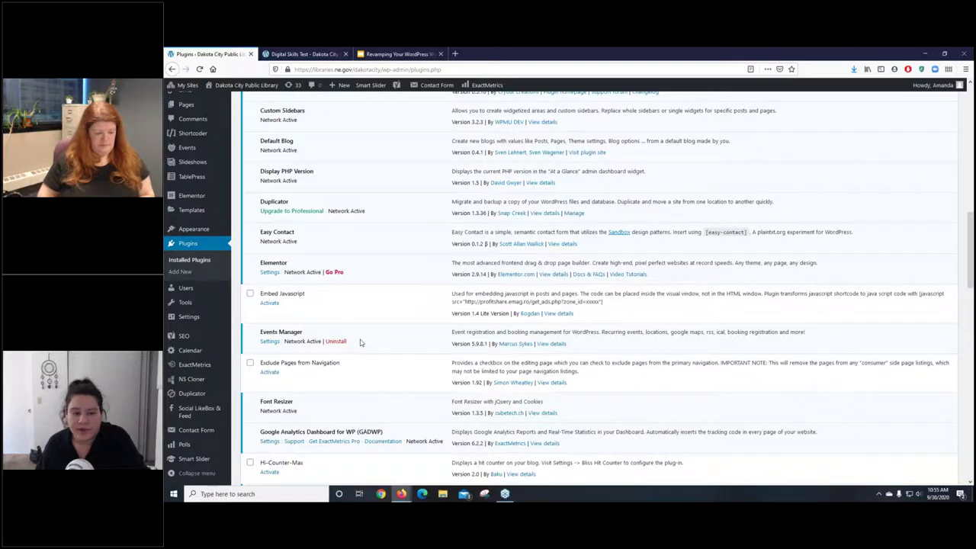
Step: Open the site's widget management page and expand the Right Sidebar area to show its widgets
scroll(361, 342, "up", 5)
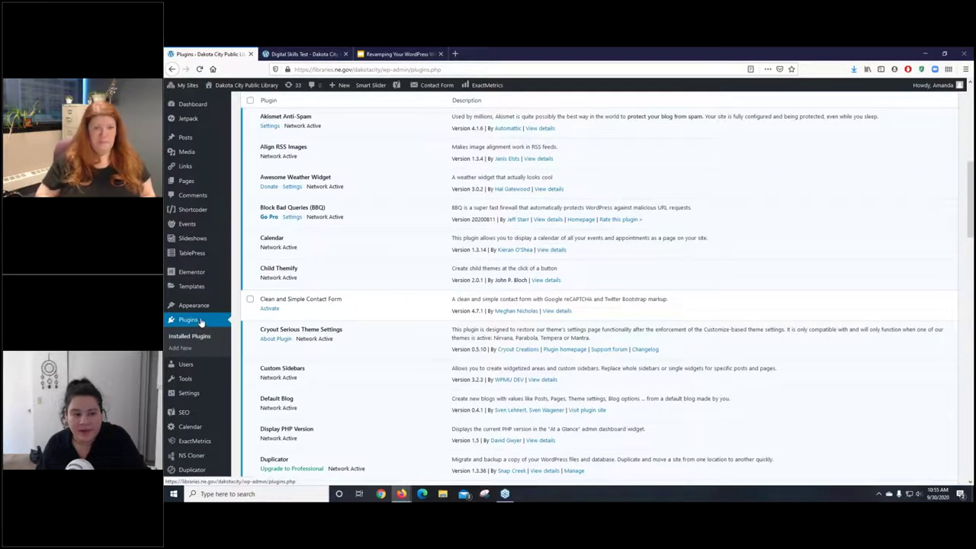
mouse_move(200, 309)
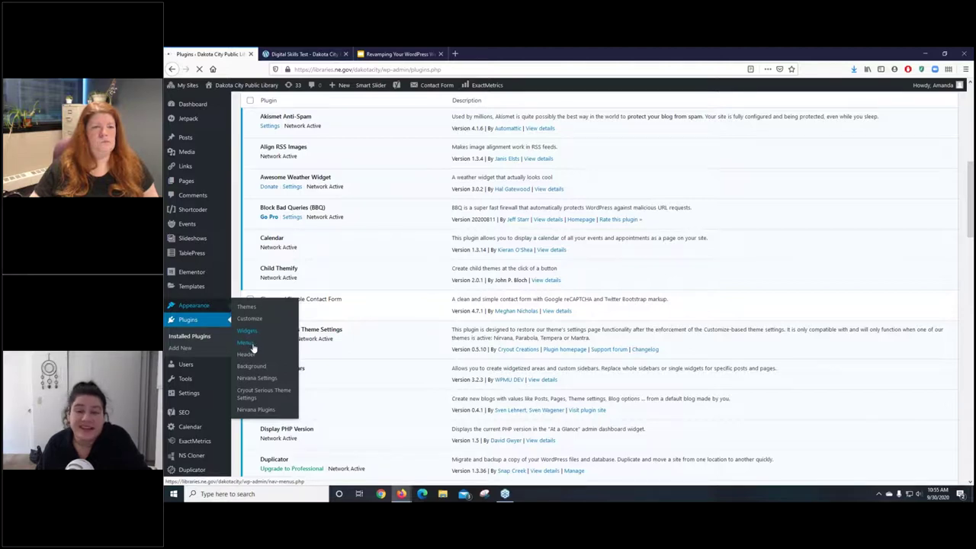
left_click(246, 330)
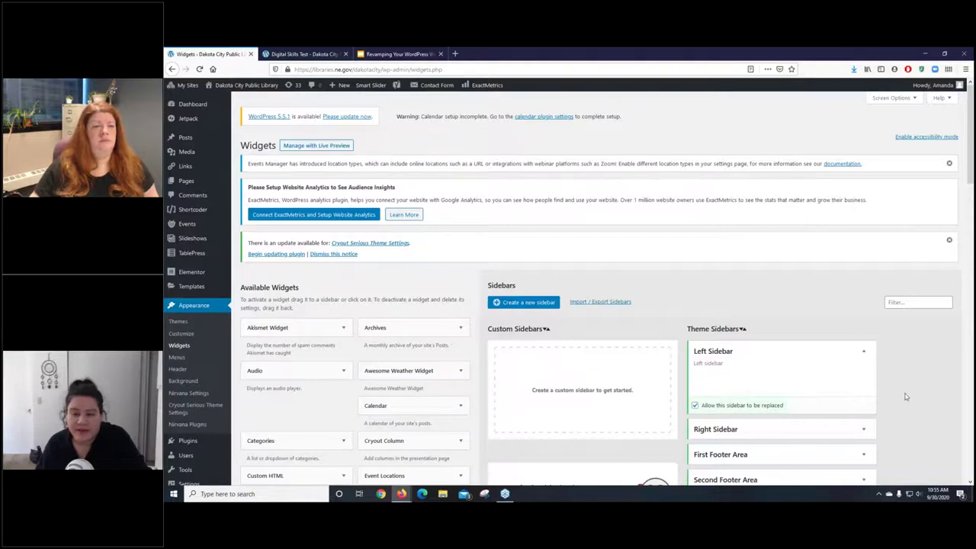
scroll(910, 397, "down", 2)
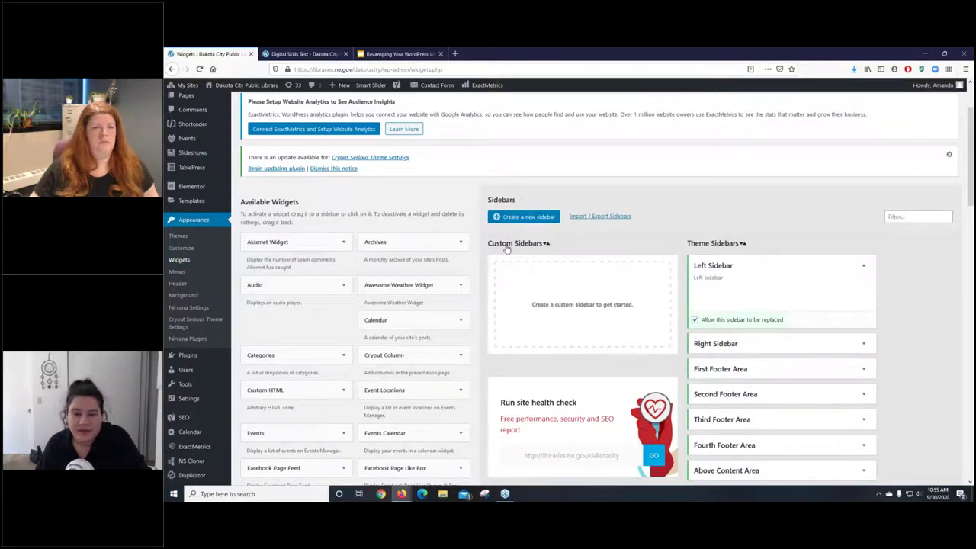
scroll(573, 253, "down", 1)
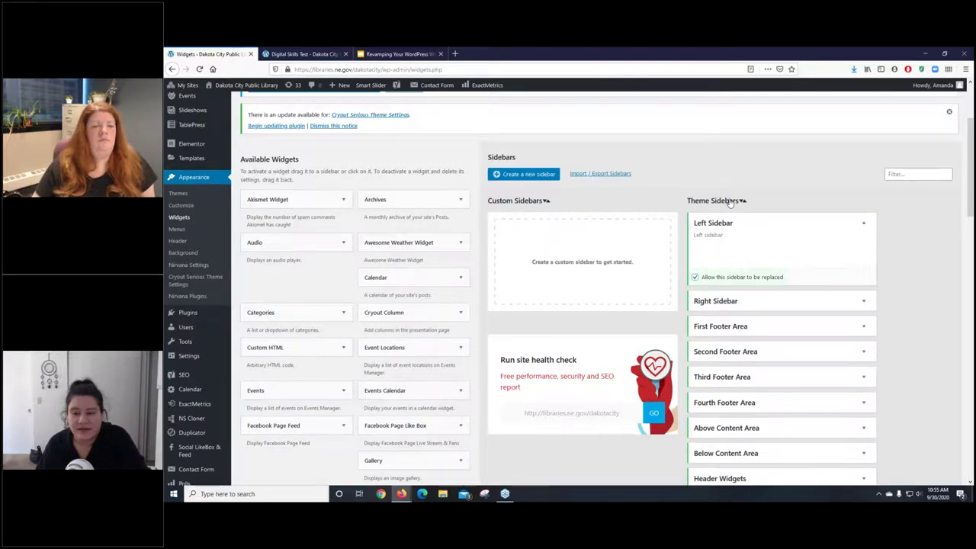
left_click(744, 304)
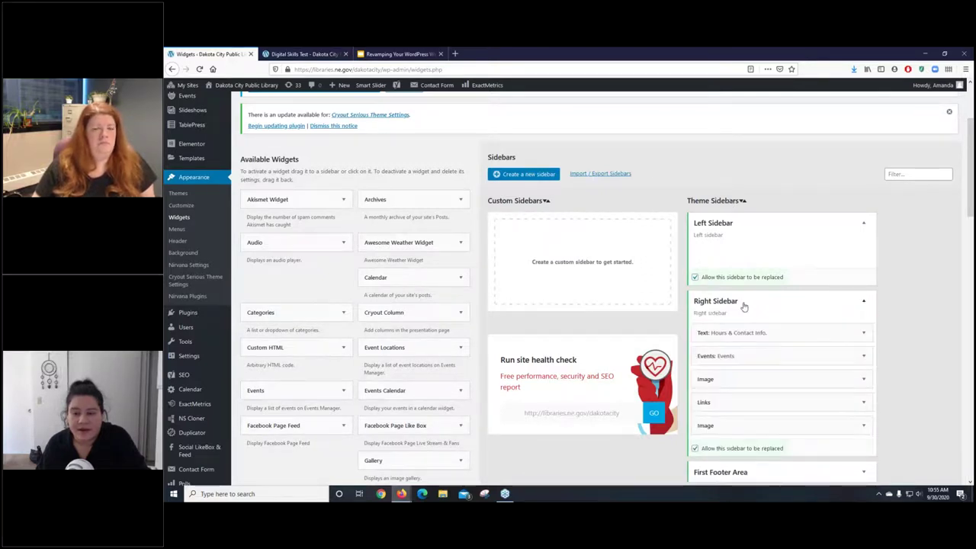
scroll(745, 305, "down", 1)
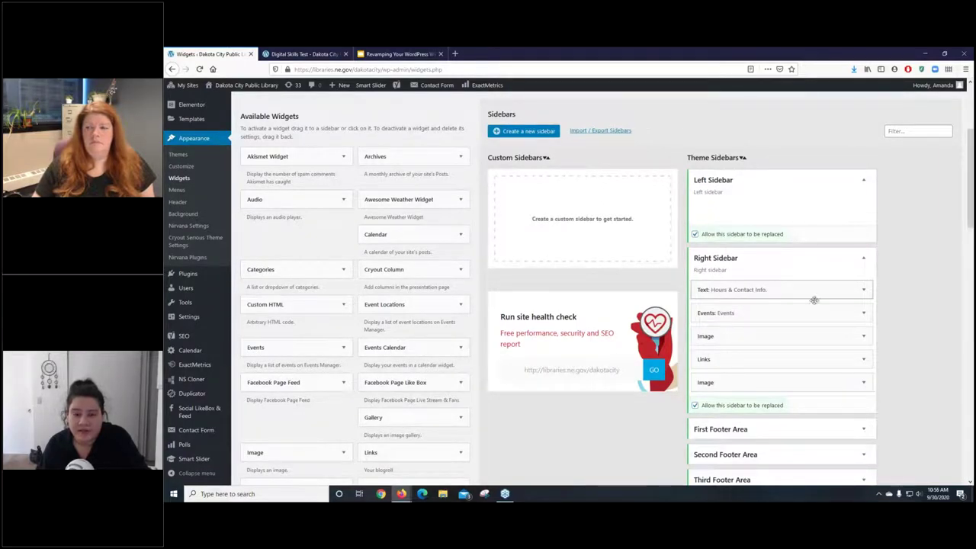
Step: Add a Text widget to the Right Sidebar, placed directly below the Hours & Contact Info. widget
scroll(427, 333, "down", 3)
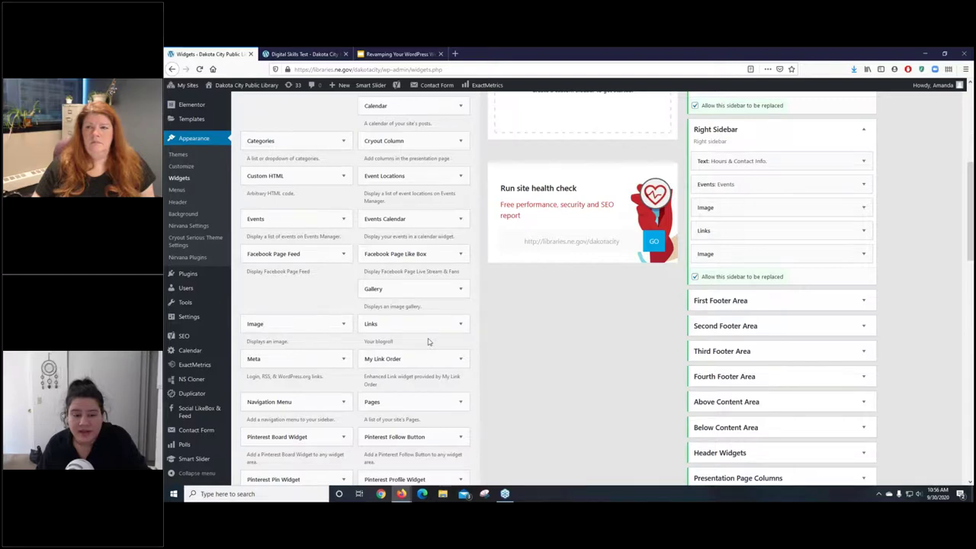
scroll(428, 341, "down", 4)
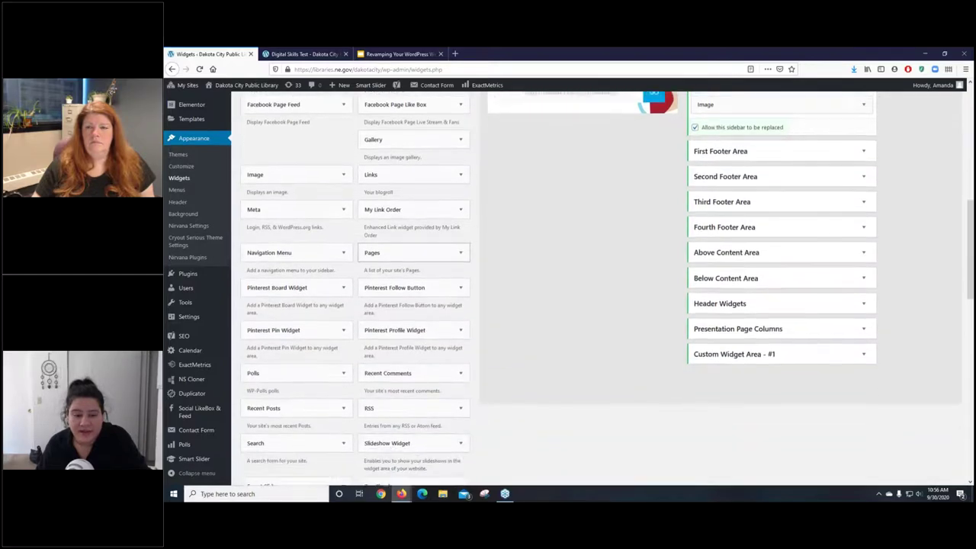
scroll(312, 342, "down", 4)
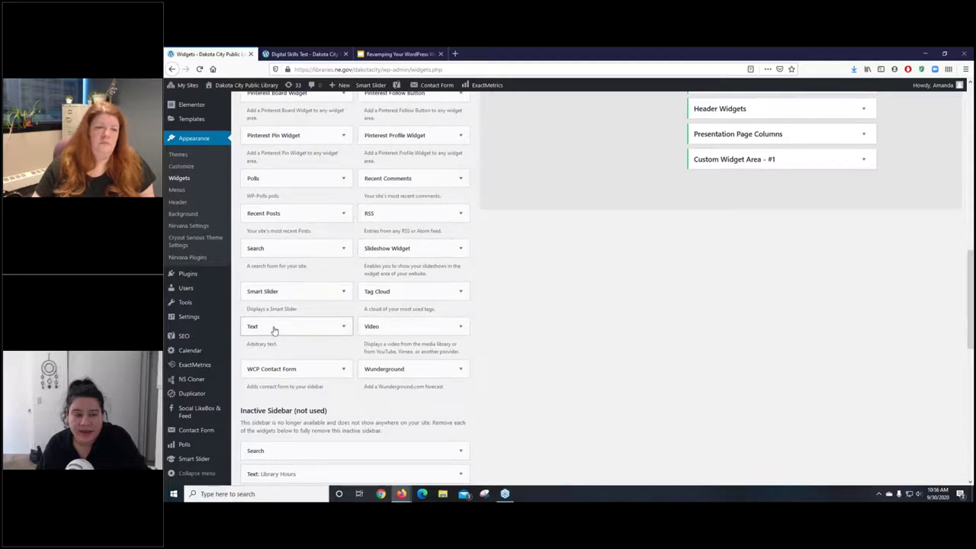
left_click_drag(267, 332, 718, 143)
Step: Title the new text widget "This is a Test", enter "Delete when done" as its content and save it
left_click(721, 176)
type("This is")
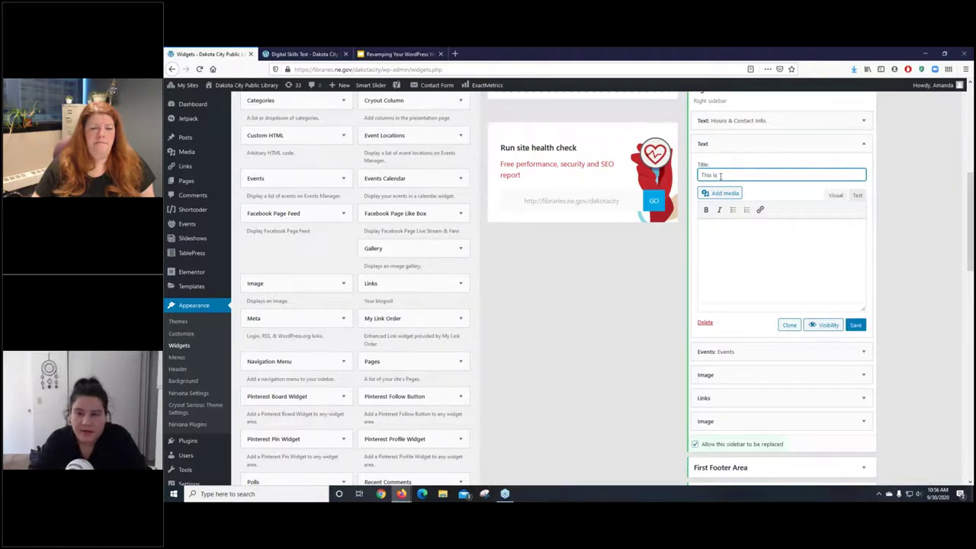
type(" a Test")
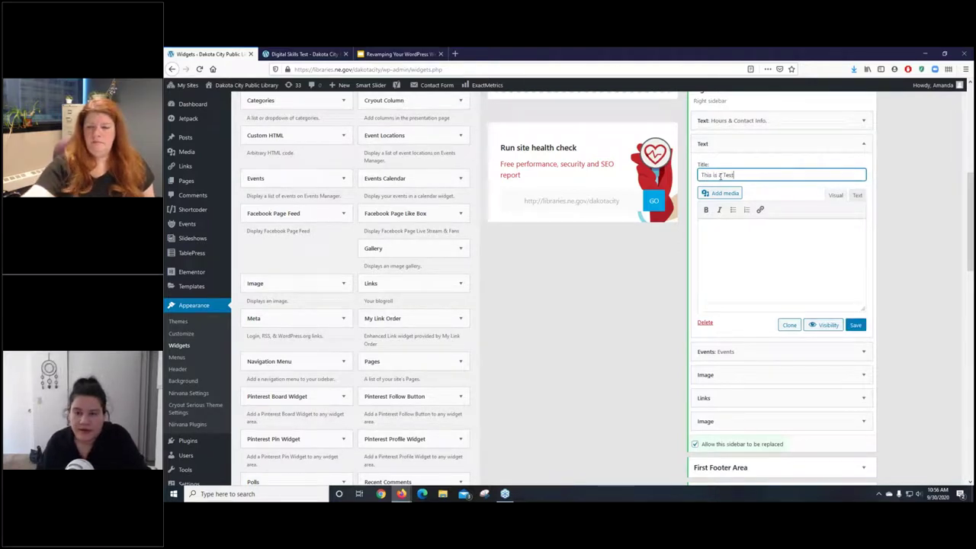
left_click(733, 233)
type("Dete")
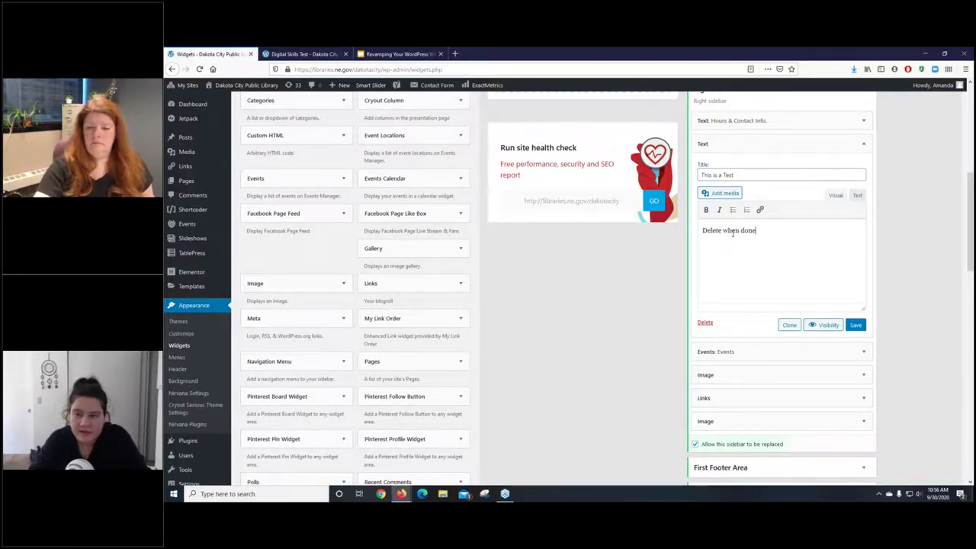
left_click(856, 326)
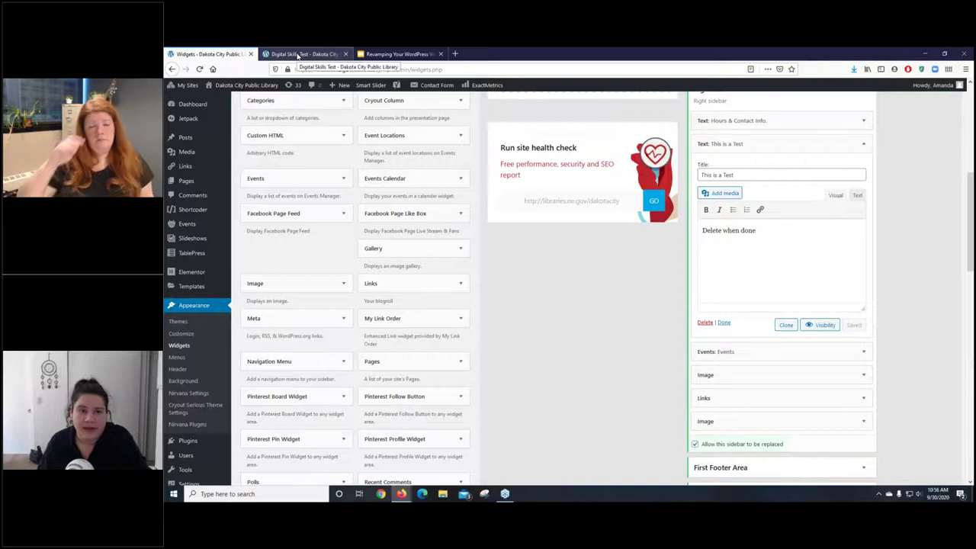
Step: Switch to the live Digital Skills Test page and reload it to check the sidebar
left_click(298, 55)
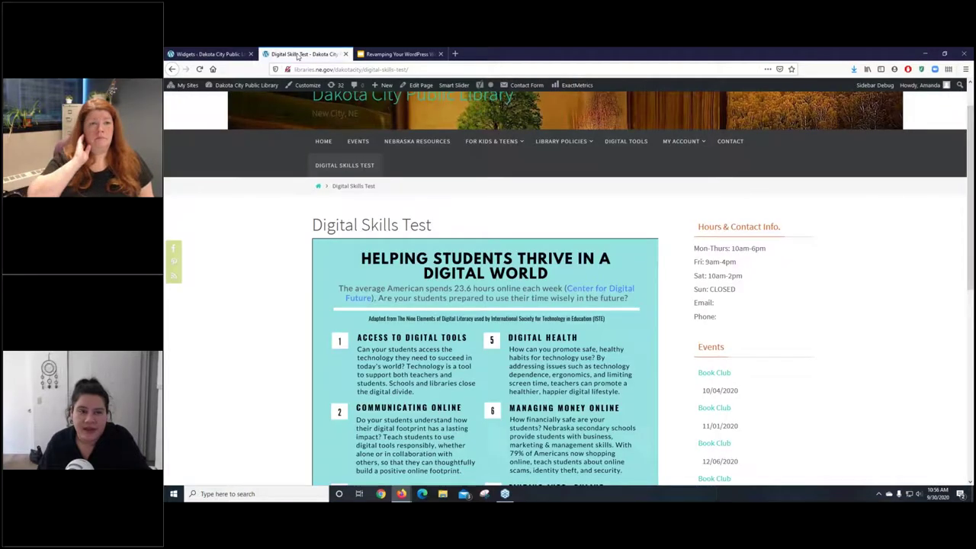
right_click(298, 56)
left_click(309, 61)
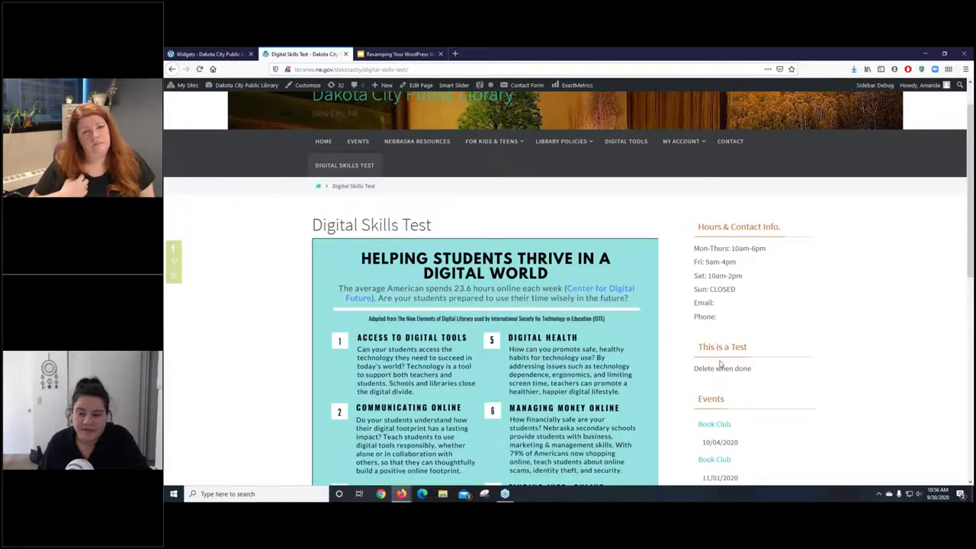
Step: Delete the "This is a Test" text widget from the Right Sidebar and reload the Digital Skills Test page
left_click(217, 55)
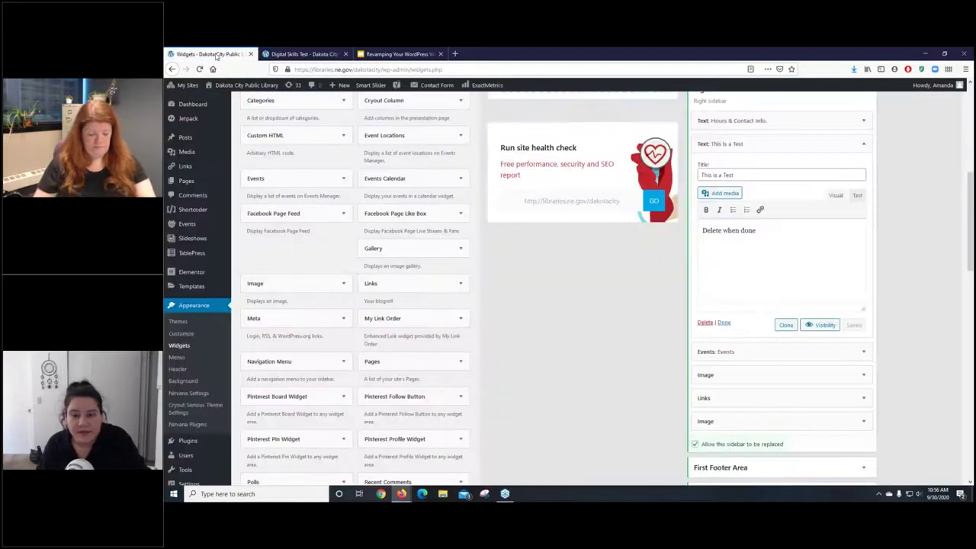
left_click(705, 324)
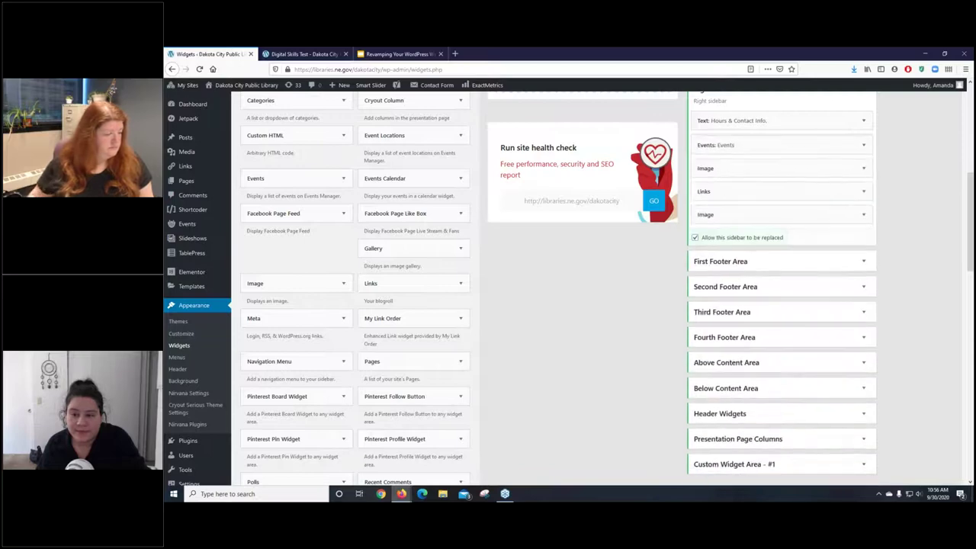
left_click(280, 54)
right_click(281, 55)
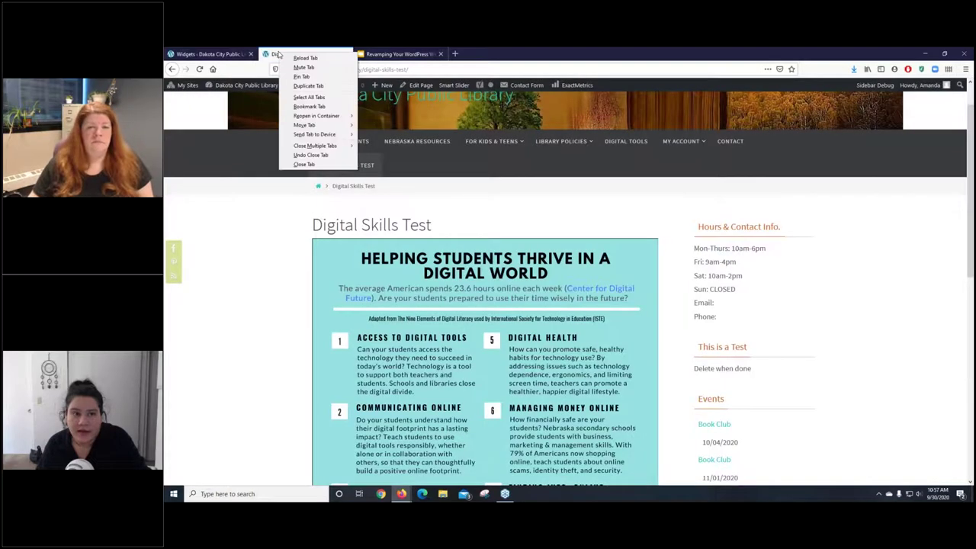
left_click(284, 57)
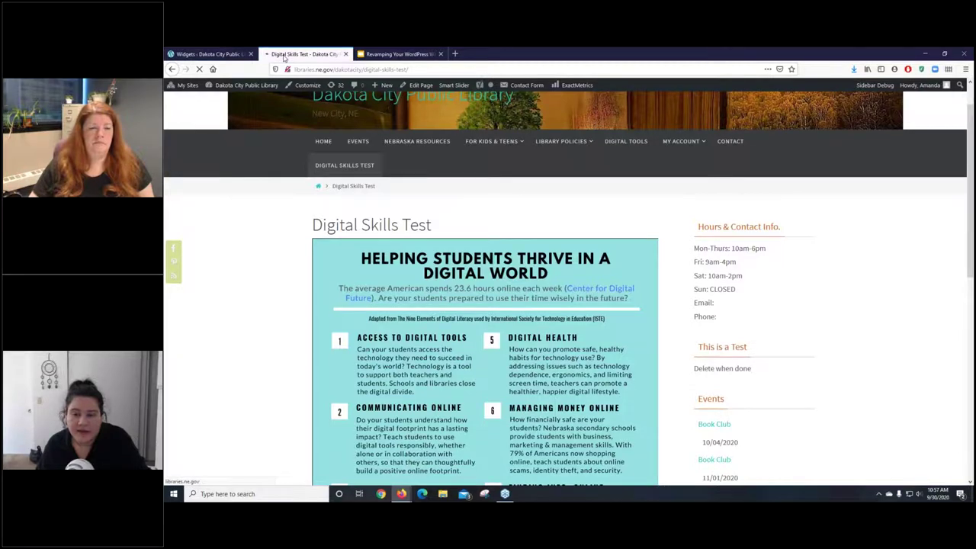
Step: View the settings of the Right Sidebar's Links widget and the Links list on the live Digital Skills Test page
left_click(215, 55)
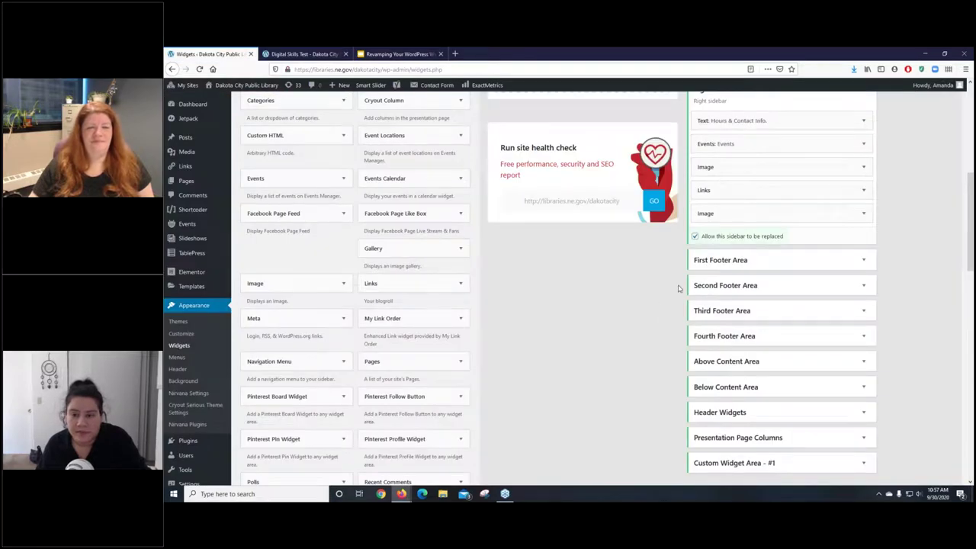
scroll(682, 288, "up", 2)
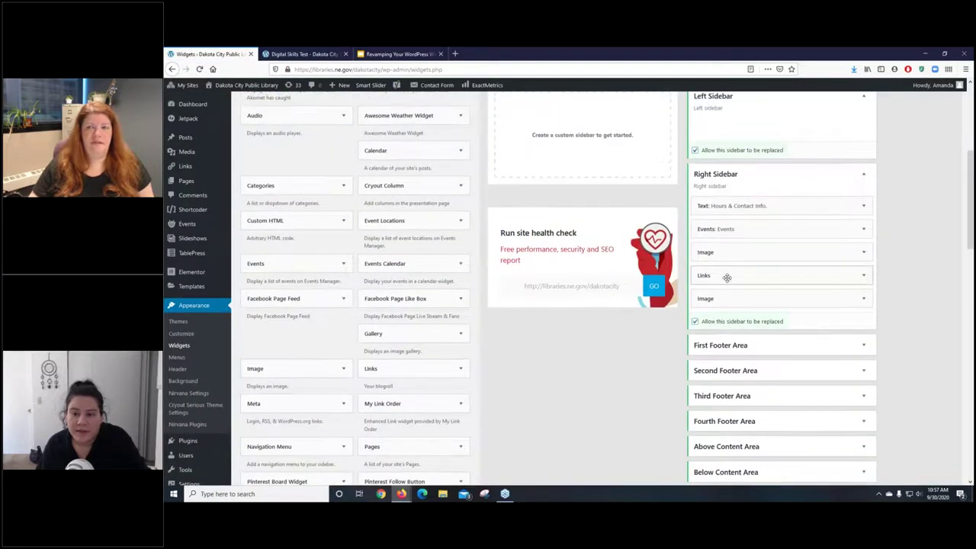
left_click(727, 278)
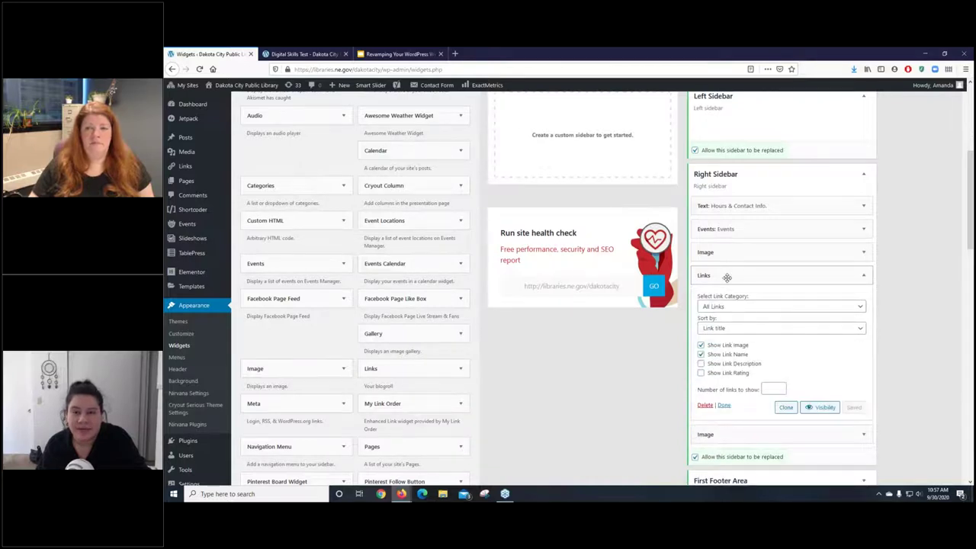
left_click(283, 54)
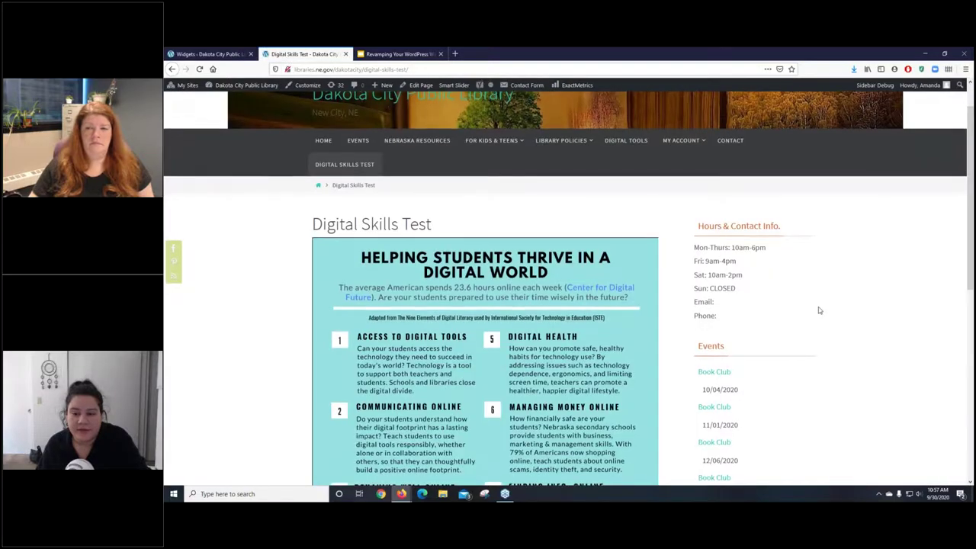
scroll(820, 310, "down", 5)
scroll(820, 310, "down", 1)
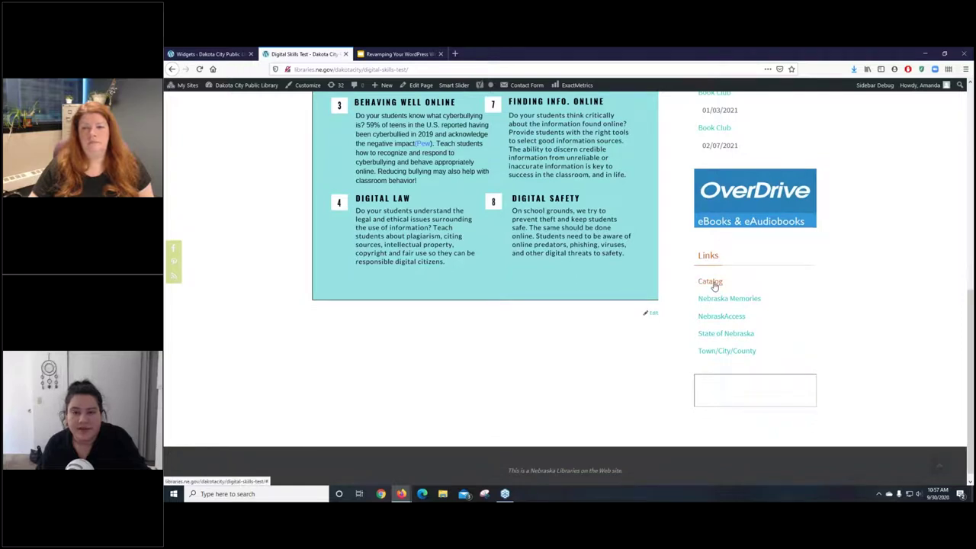
Step: Return to the site's admin area, open the list of all links and start adding a new link
left_click(203, 55)
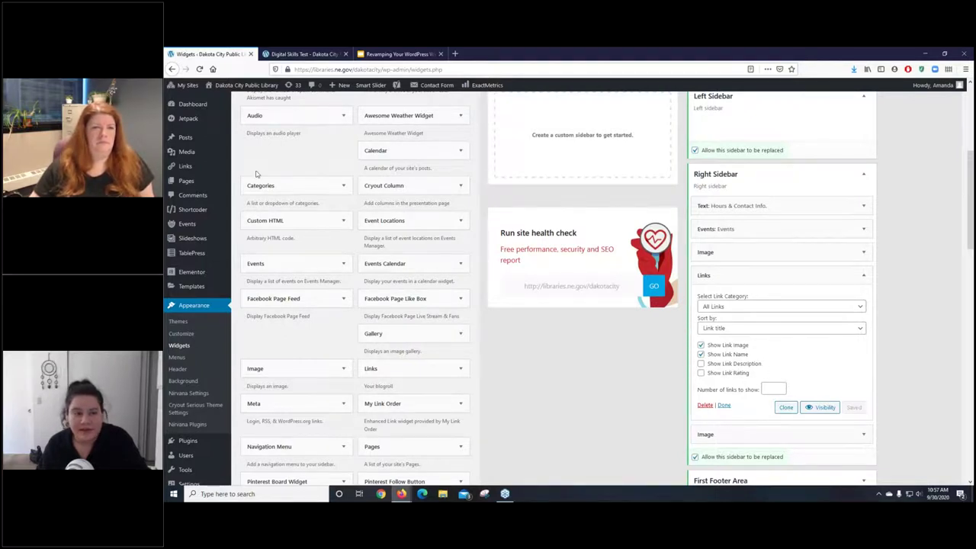
mouse_move(183, 173)
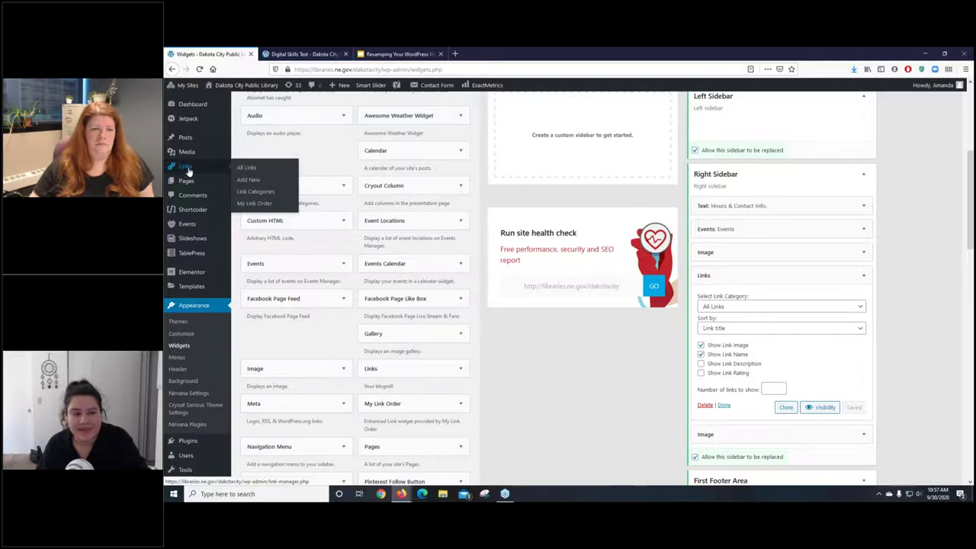
left_click(242, 169)
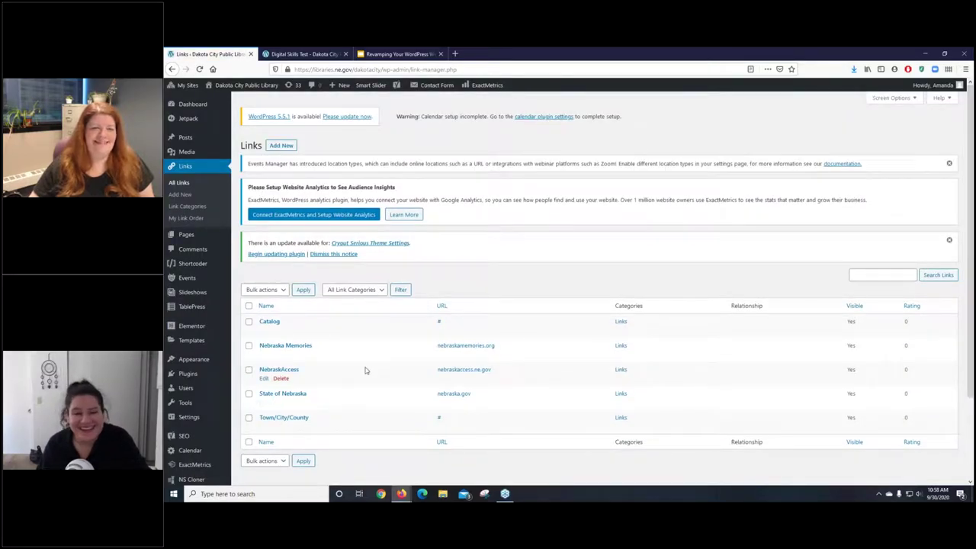
left_click(280, 148)
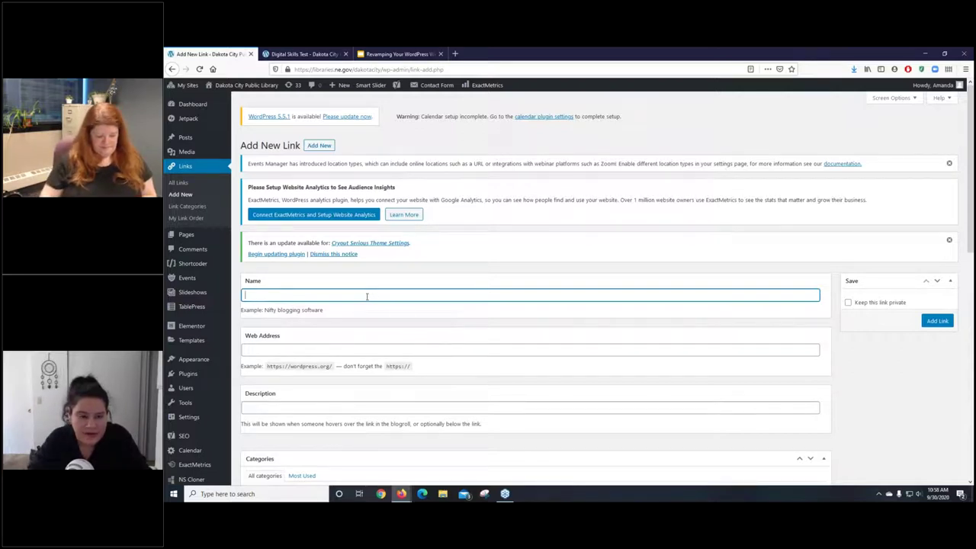
Step: Name the new link "Job Skills" and open a blank browser tab for finding its web address
type("Job Skills")
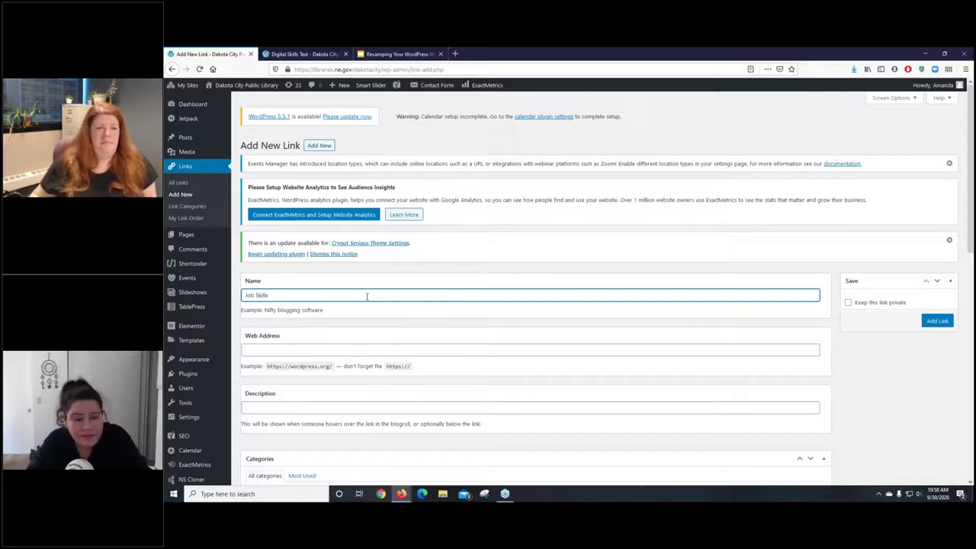
left_click(366, 349)
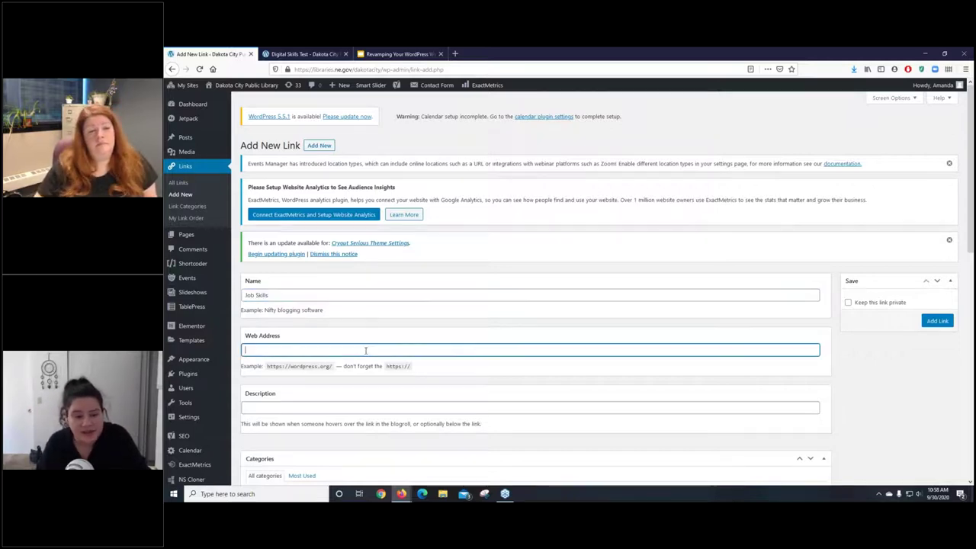
left_click(455, 54)
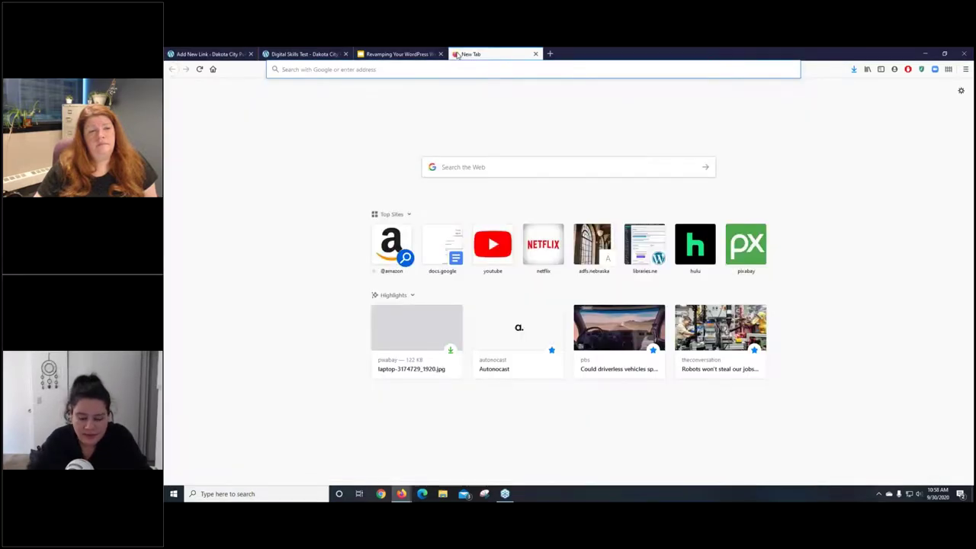
type("goodwil")
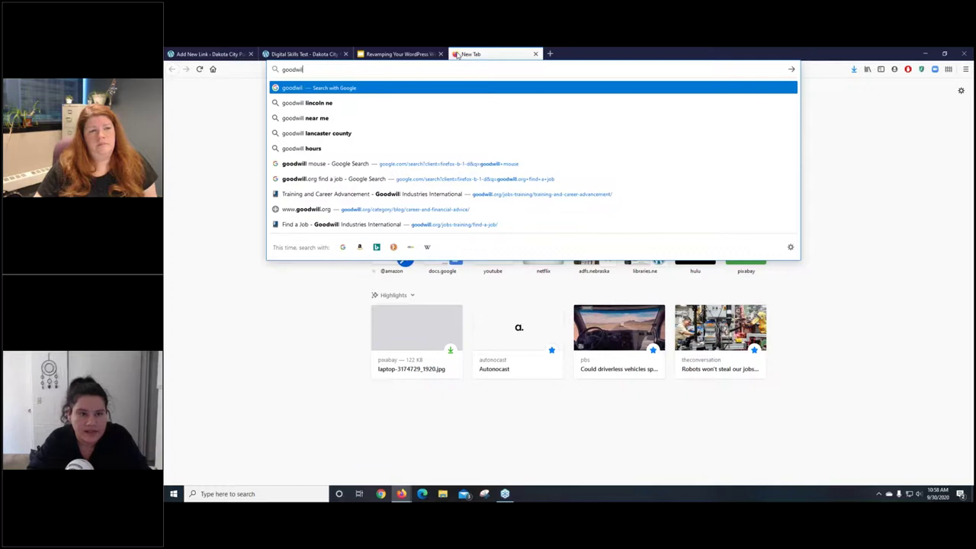
key("BackSpace")
key("BackSpace")
key("BackSpace")
key("BackSpace")
key("BackSpace")
Step: Search for "gcflearn", open the GCFLearnFree website and copy its web address
type("gcflearn")
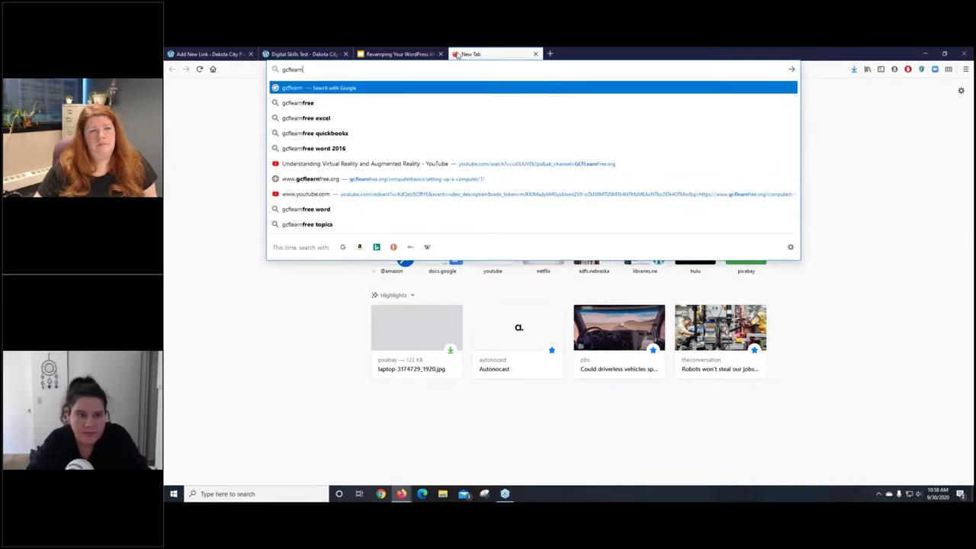
key("Return")
left_click(347, 183)
left_click(335, 69)
right_click(338, 70)
left_click(355, 98)
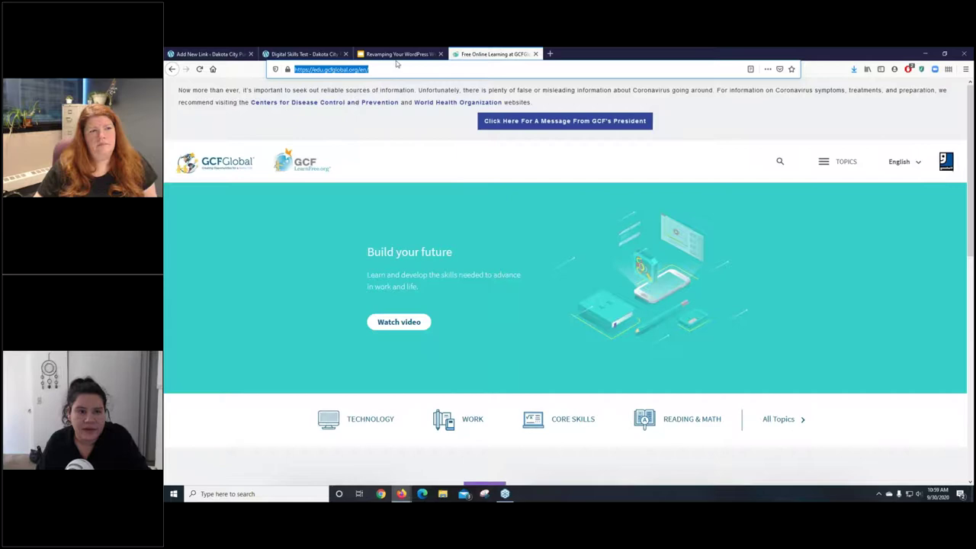
left_click(273, 53)
left_click(208, 53)
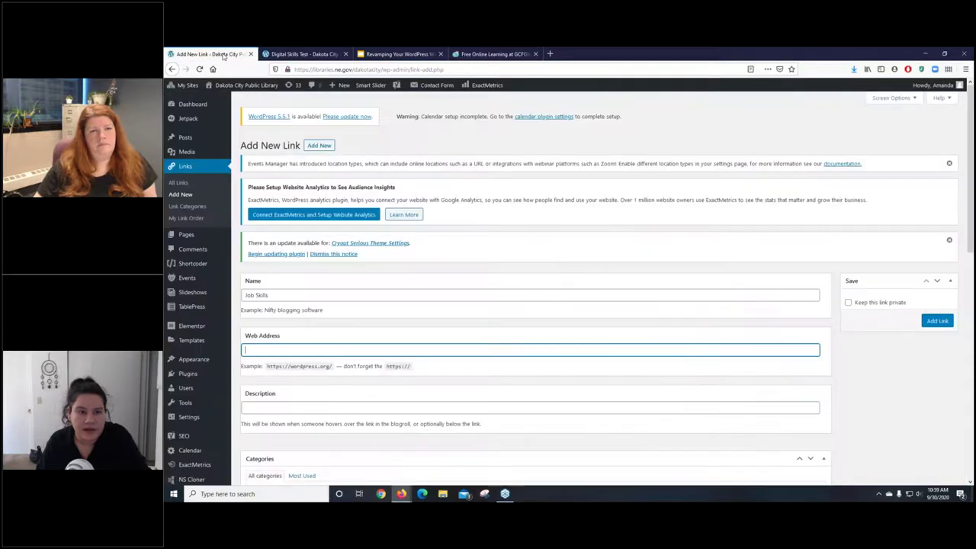
key("ctrl+v")
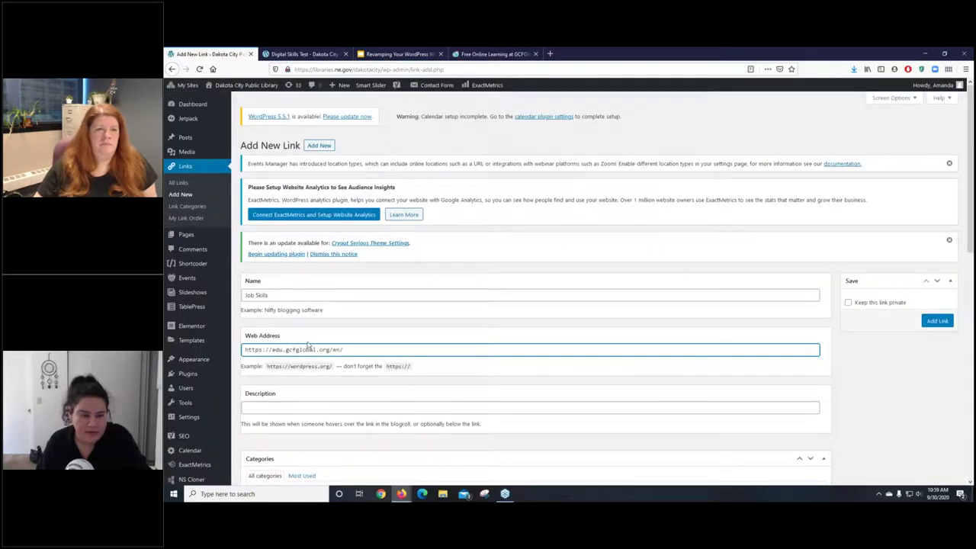
Step: Give the Job Skills link the description "Go here to learn about job skills and resources!"
scroll(320, 321, "down", 3)
left_click(320, 321)
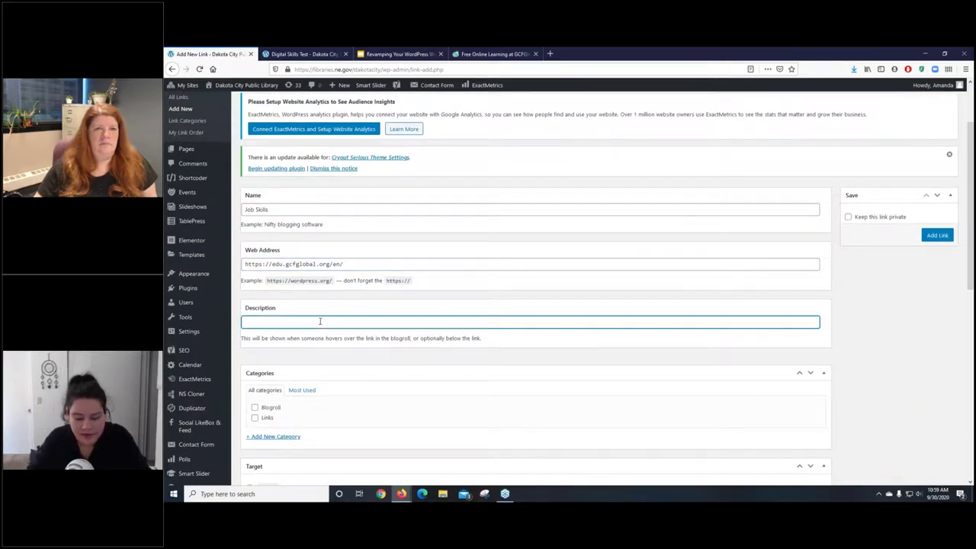
type("Go h")
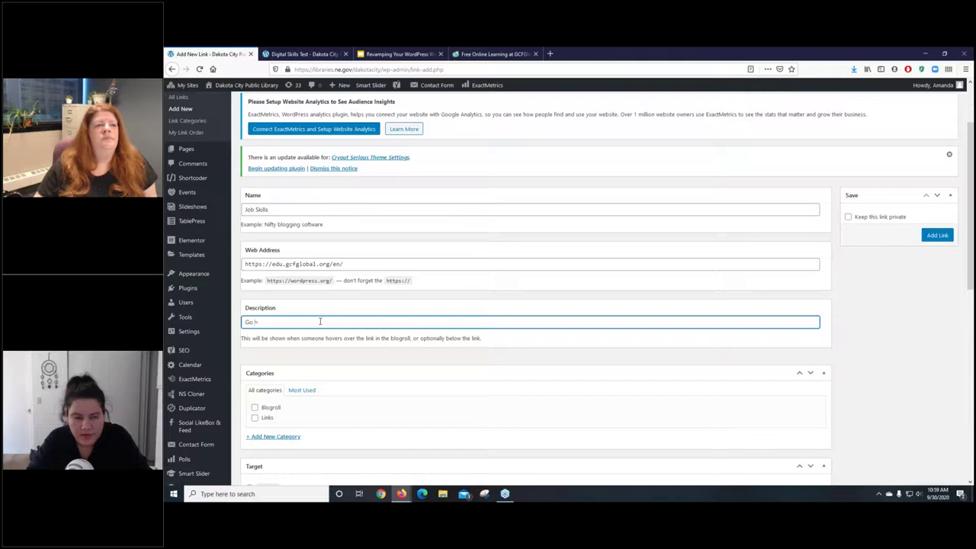
type("ere to learn about di")
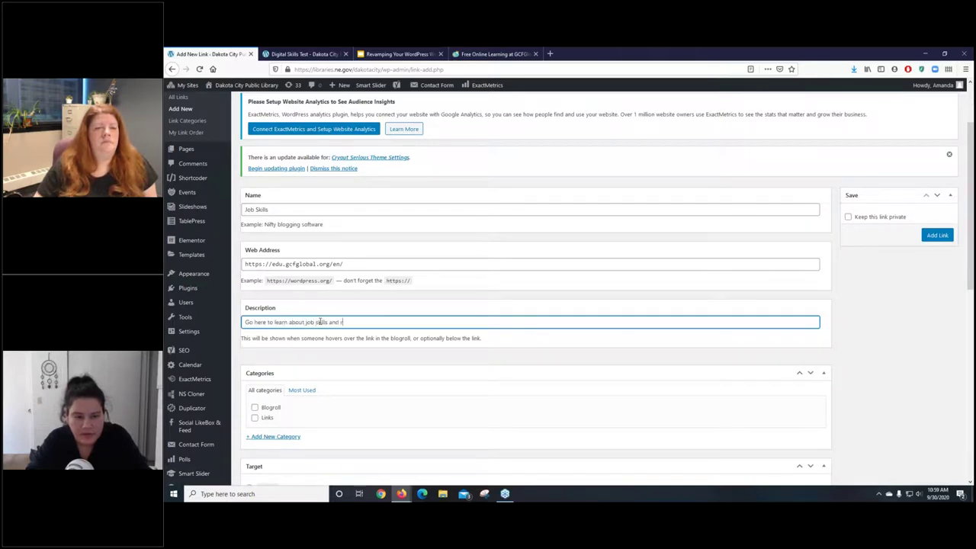
type("!")
Step: Assign the link to the Links category, set its target to _blank (new window or tab) and add the link
left_click(255, 418)
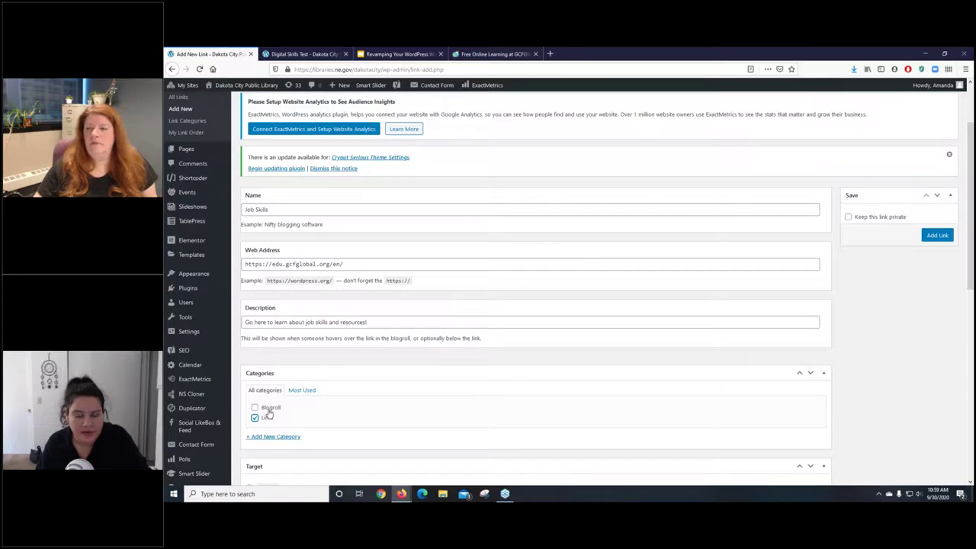
scroll(302, 405, "down", 2)
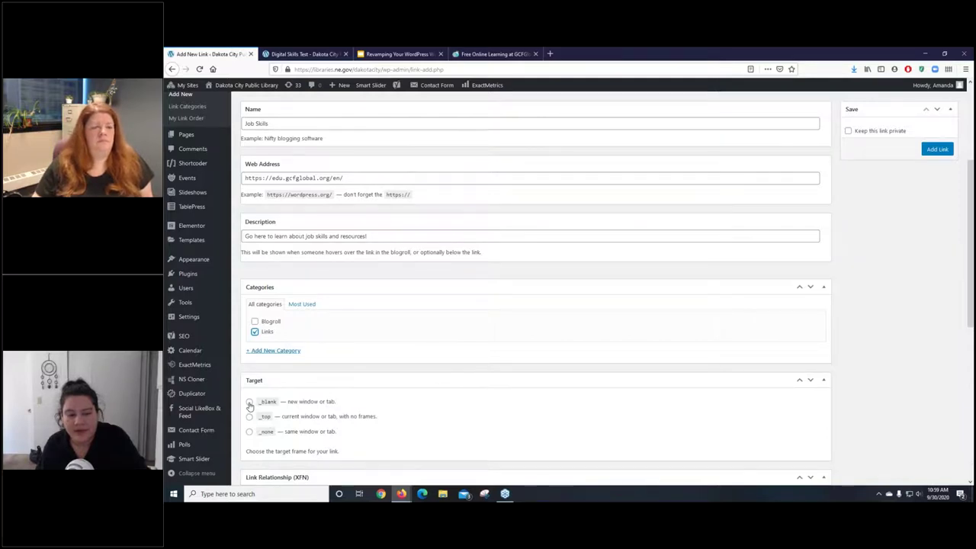
left_click(250, 403)
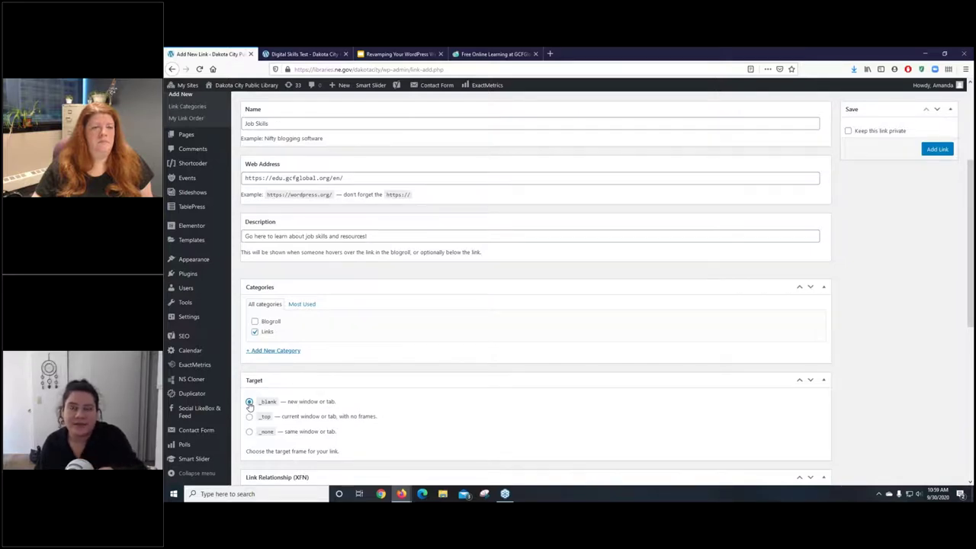
left_click(932, 150)
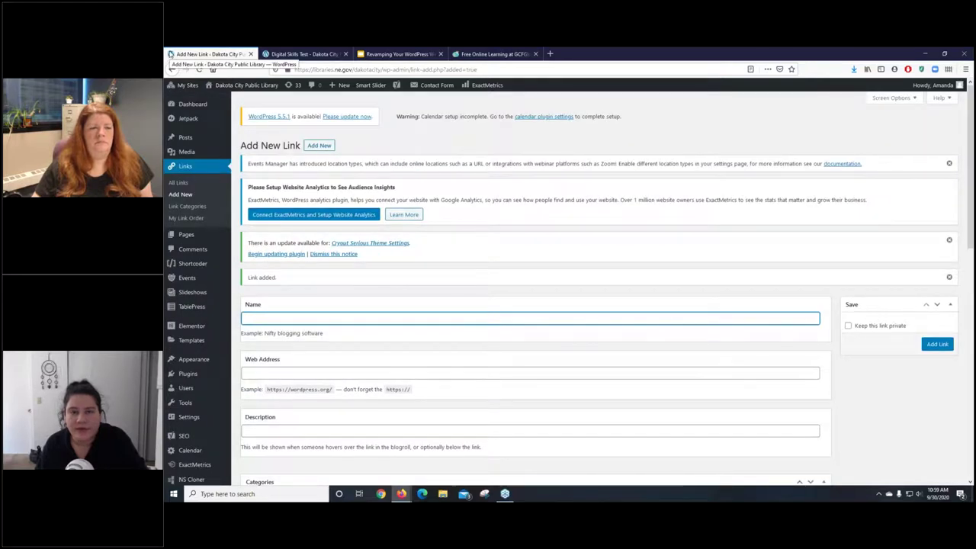
Step: Reload the live Digital Skills Test page to check the Job Skills entry in the sidebar's Links list
left_click(285, 55)
right_click(286, 57)
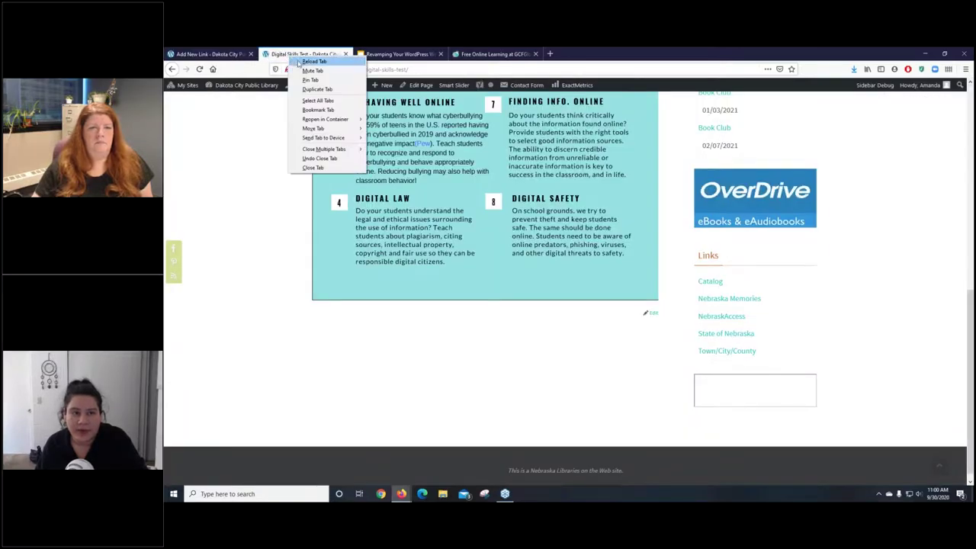
left_click(299, 62)
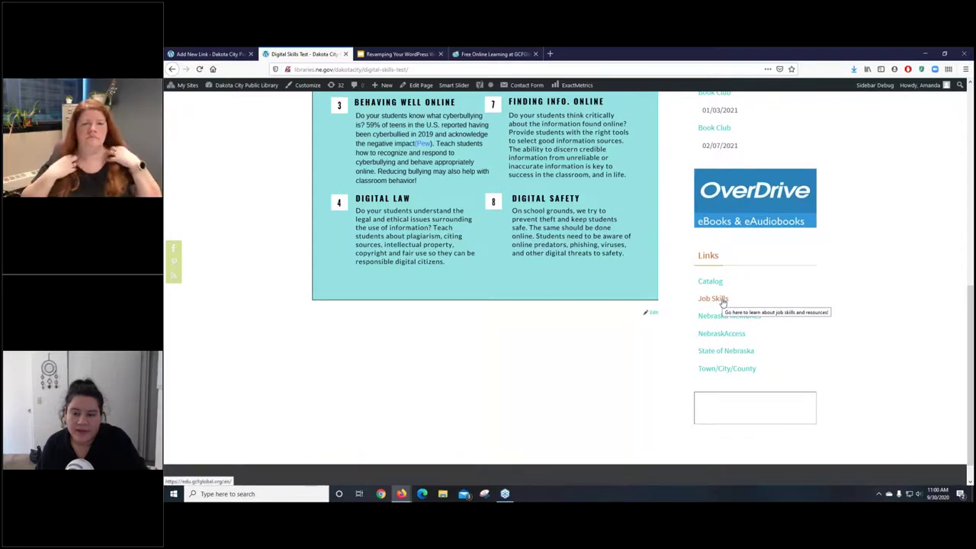
Step: Switch to the "Revamping Your WordPress Website" presentation and follow the Access Tutorials link on the WordPress Skills slide
left_click(206, 54)
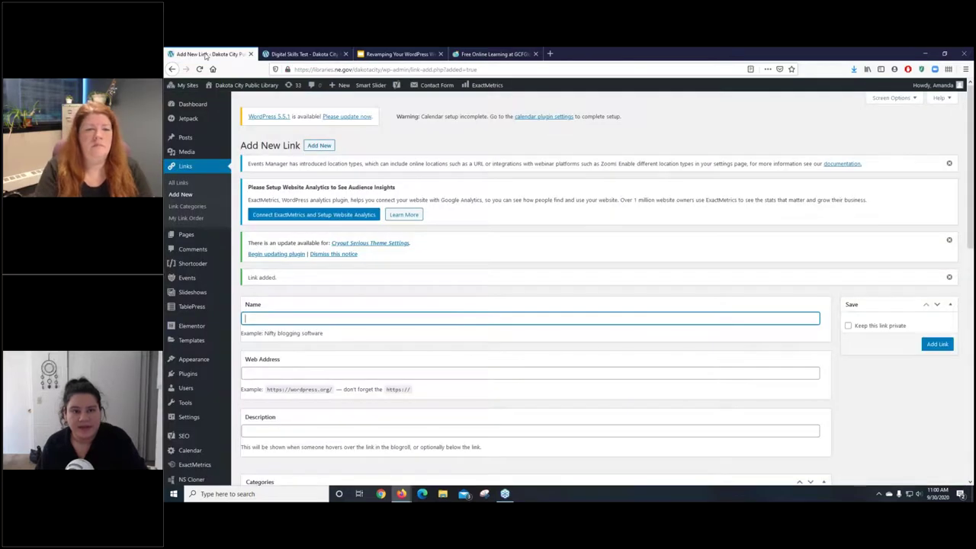
left_click(391, 56)
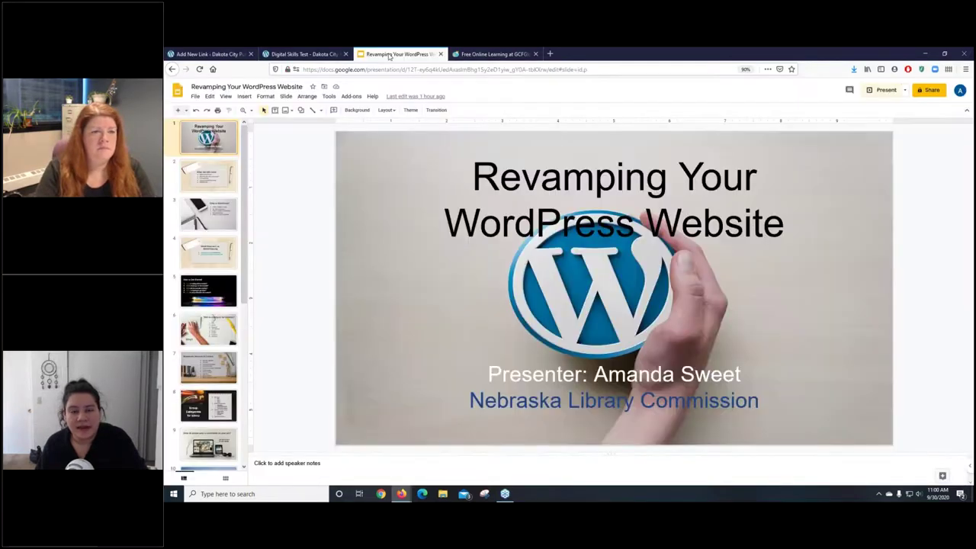
scroll(223, 355, "down", 5)
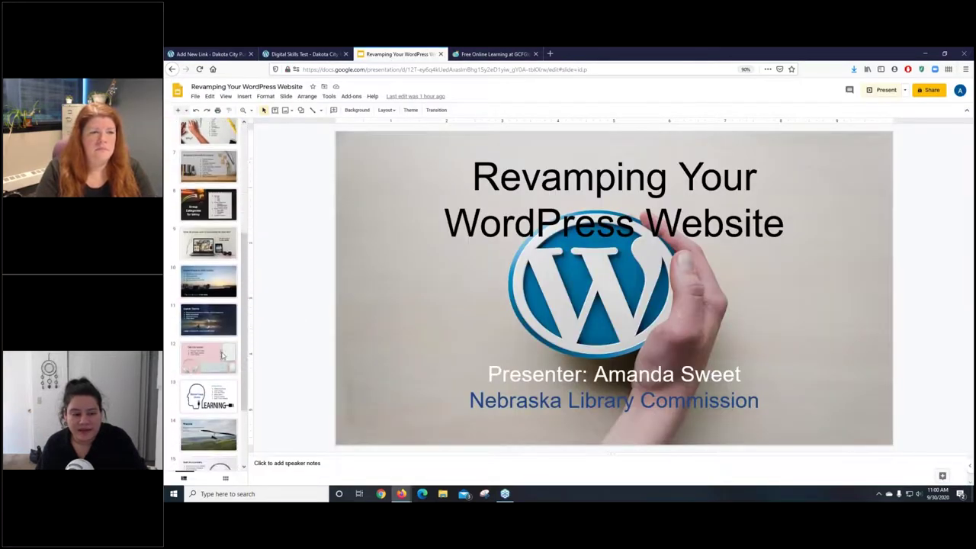
left_click(212, 299)
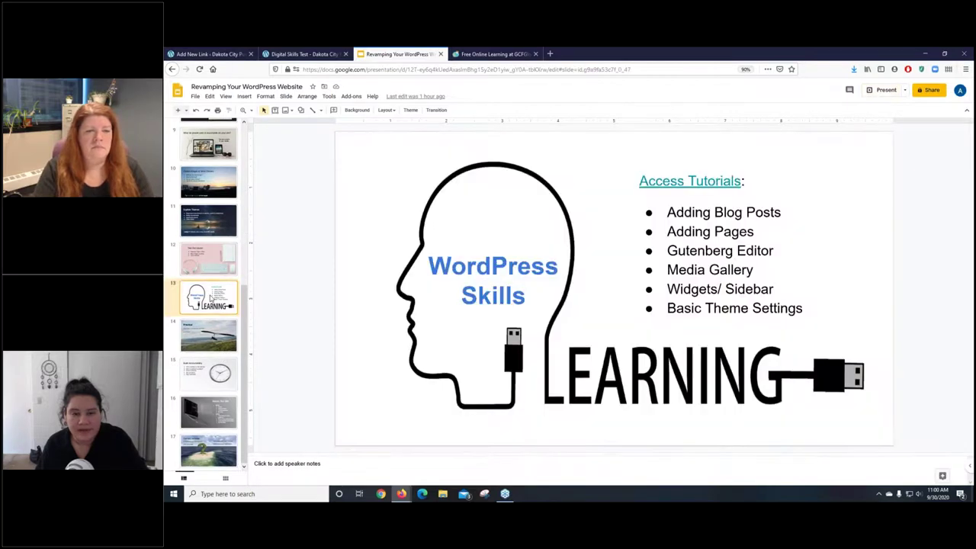
left_click(662, 180)
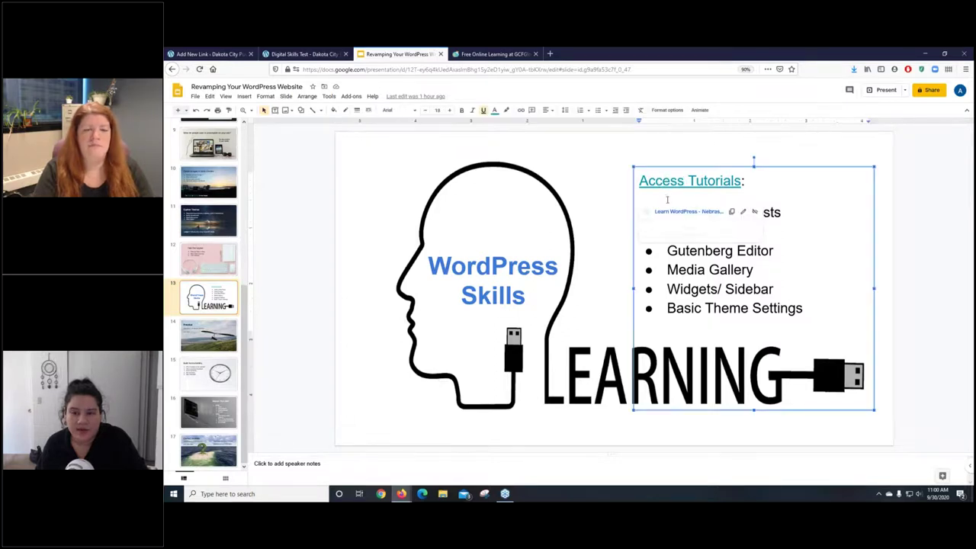
left_click(667, 216)
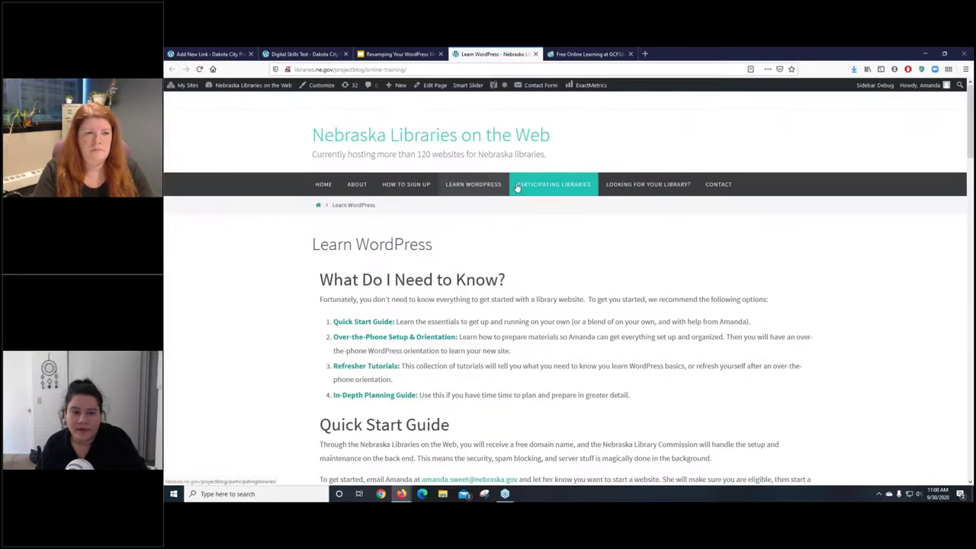
Step: Review the Learn WordPress page from the Quick Start Guide through the Over-the-Phone Orientation to the Refresher Tutorials
scroll(526, 253, "down", 2)
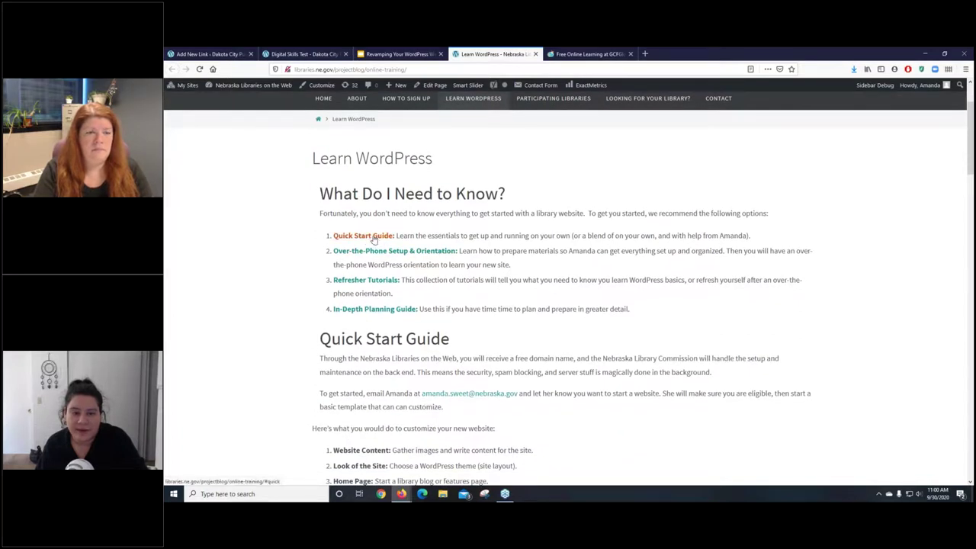
scroll(411, 337, "down", 3)
scroll(412, 337, "down", 1)
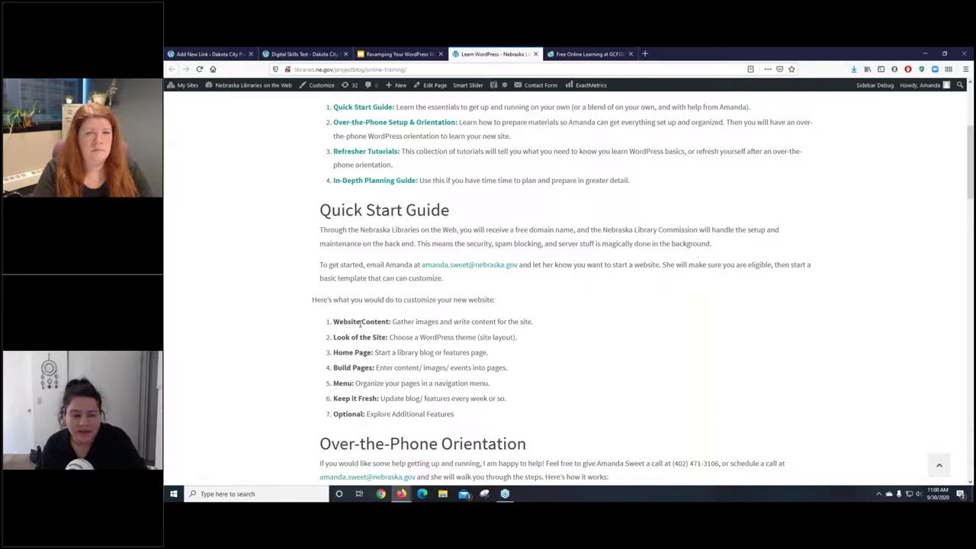
scroll(360, 324, "down", 3)
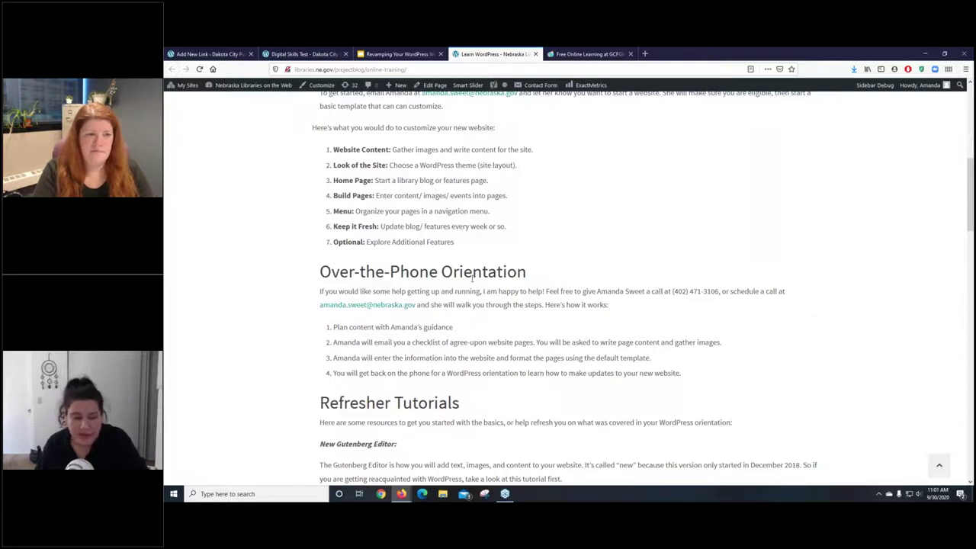
scroll(472, 279, "down", 6)
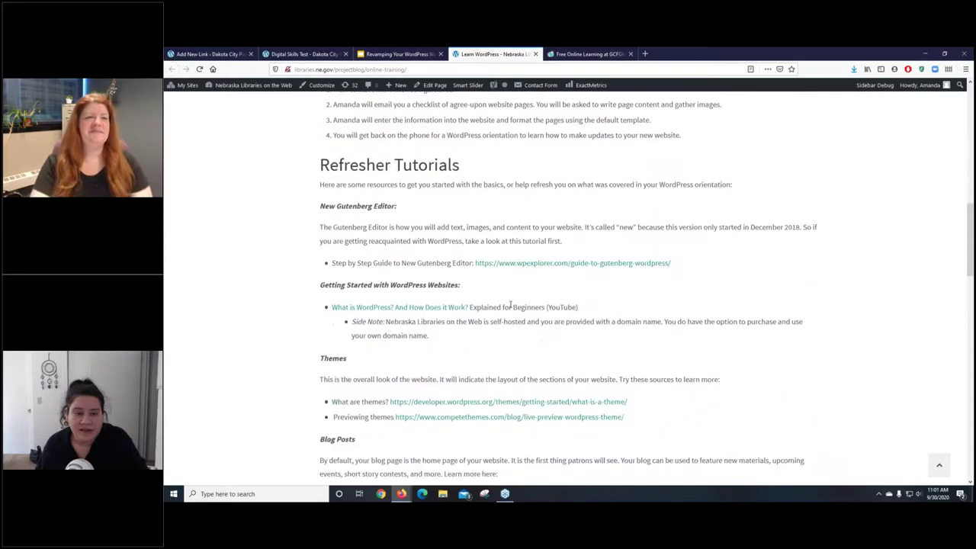